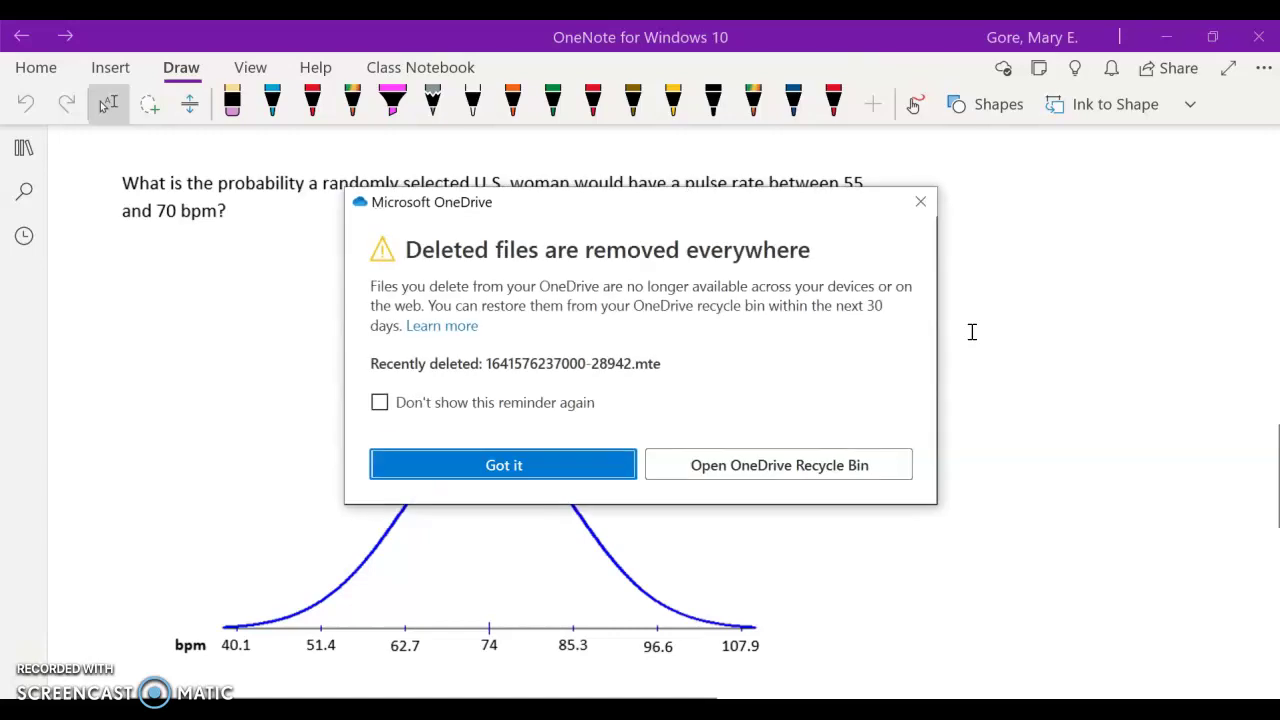
# Dismiss the OneDrive 'Deleted files are removed everywhere' notice and select the black pen.
pyautogui.click(512, 465)
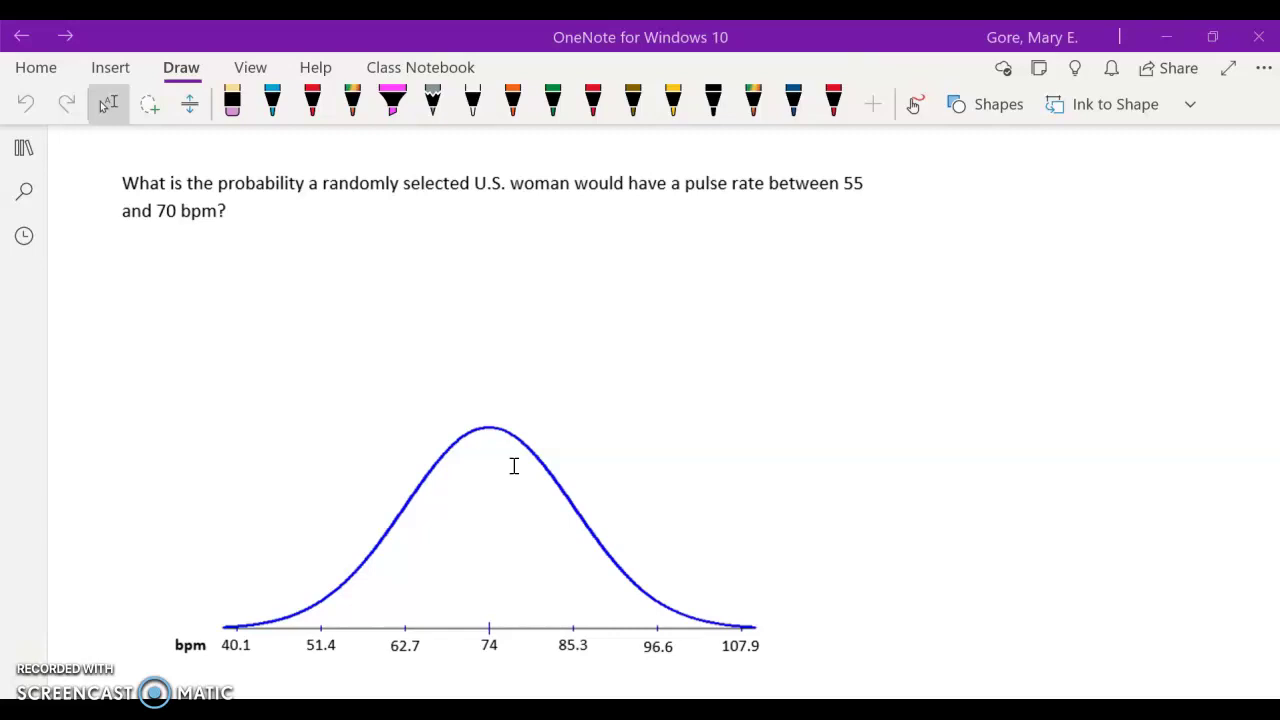
pyautogui.scroll(-2, 514, 466)
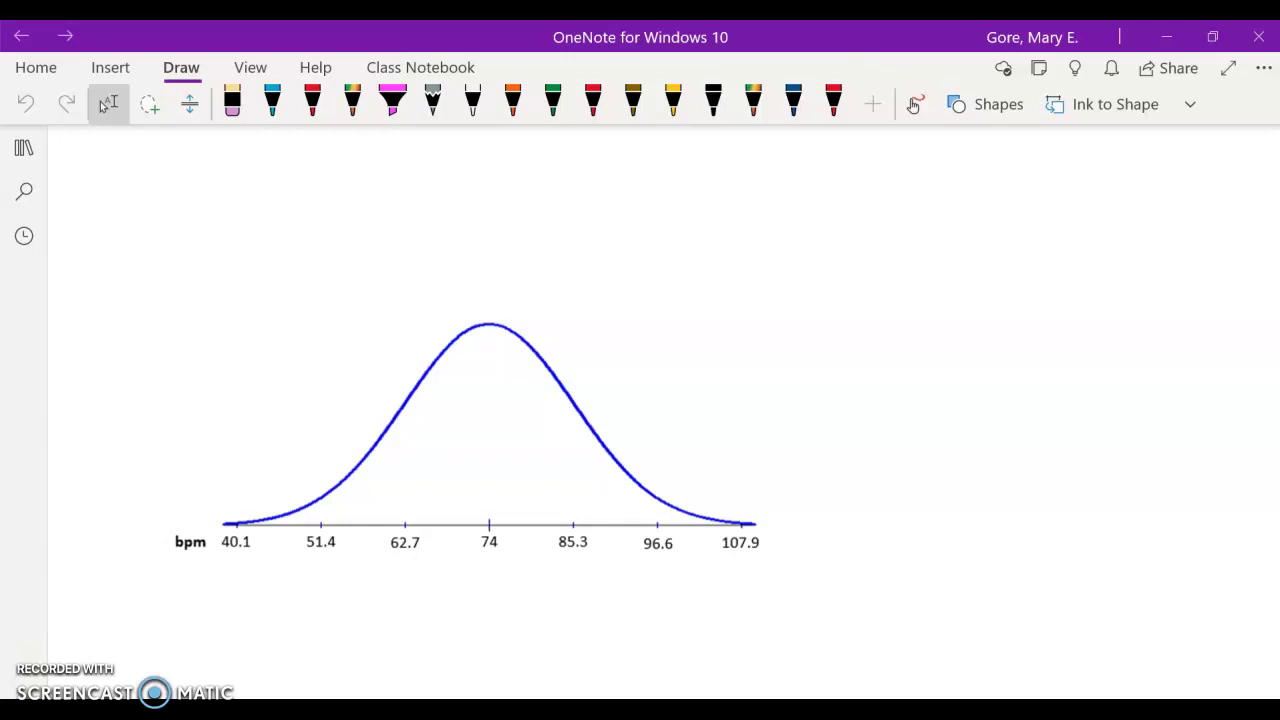
pyautogui.click(713, 100)
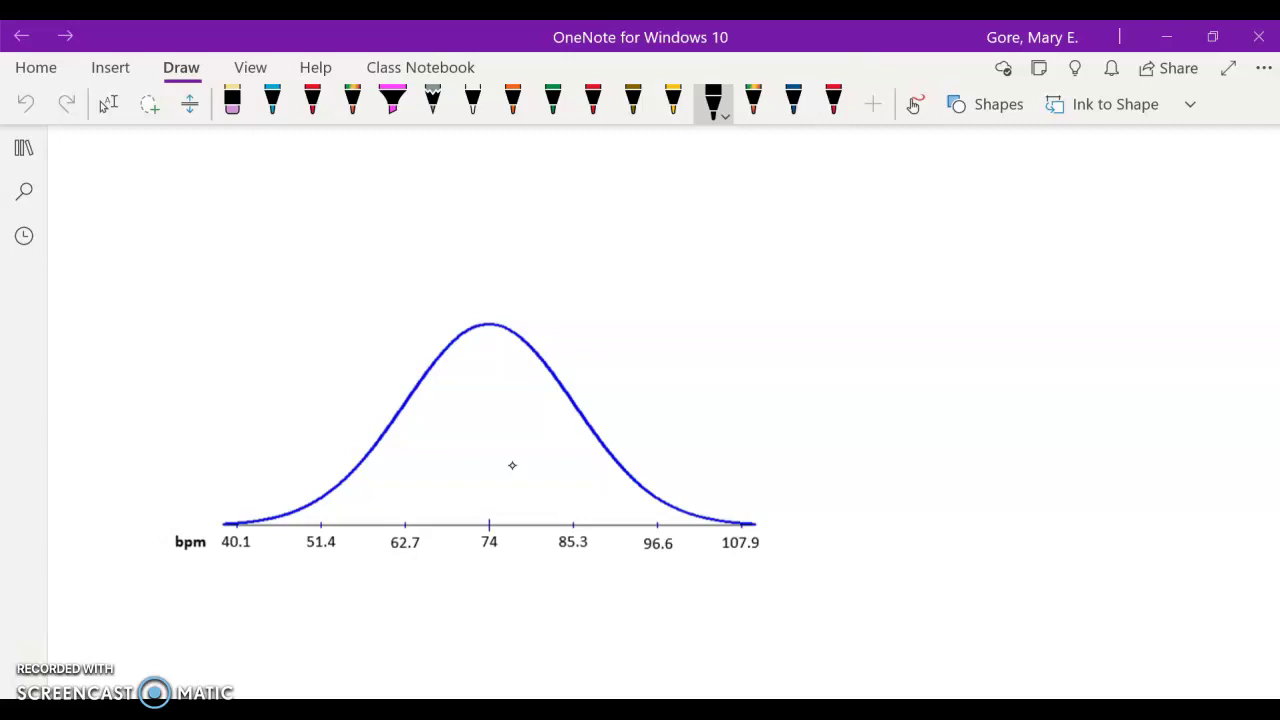
# Draw black vertical lines at 55 and 70, each running from the curve down past the axis.
pyautogui.moveTo(360, 524); pyautogui.dragTo(360, 462)
pyautogui.moveTo(360, 518)
pyautogui.mouseDown()
pyautogui.moveTo(362, 597)
pyautogui.moveTo(348, 603)
pyautogui.moveTo(368, 588)
pyautogui.moveTo(366, 603)
pyautogui.mouseUp()
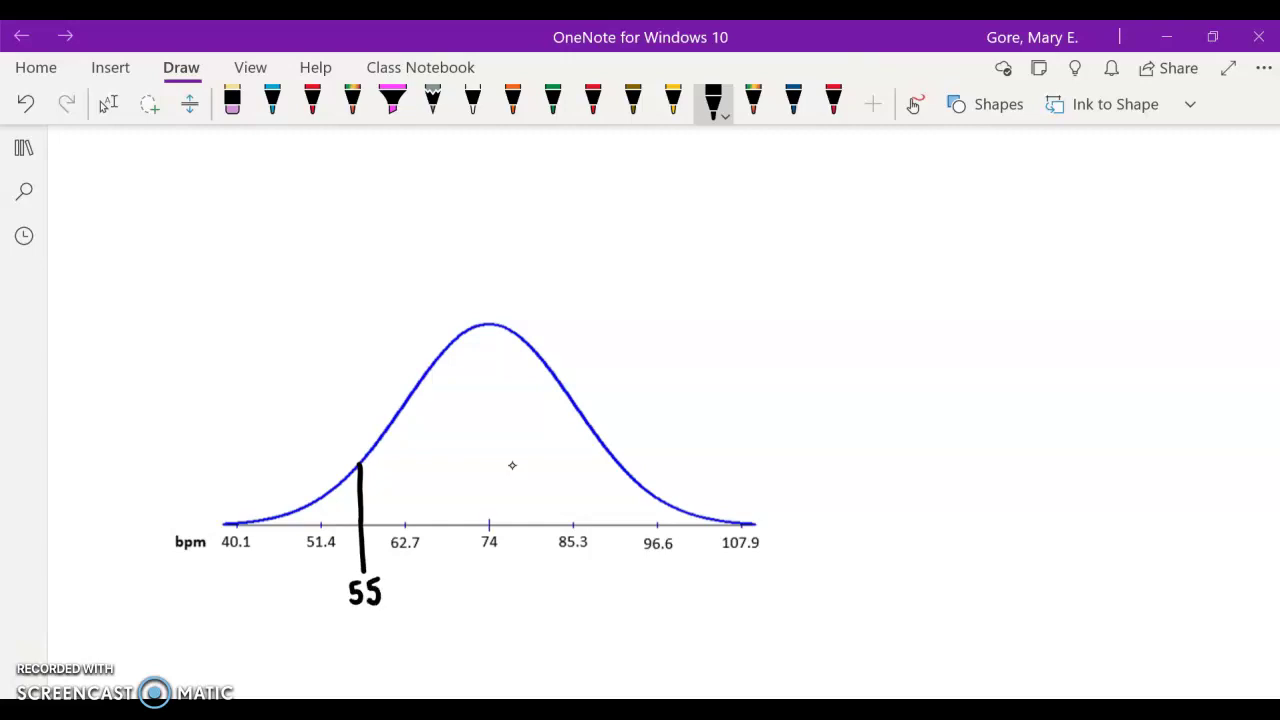
pyautogui.moveTo(460, 522); pyautogui.dragTo(451, 348)
pyautogui.moveTo(459, 520)
pyautogui.mouseDown()
pyautogui.moveTo(453, 606)
pyautogui.moveTo(475, 586)
pyautogui.mouseUp()
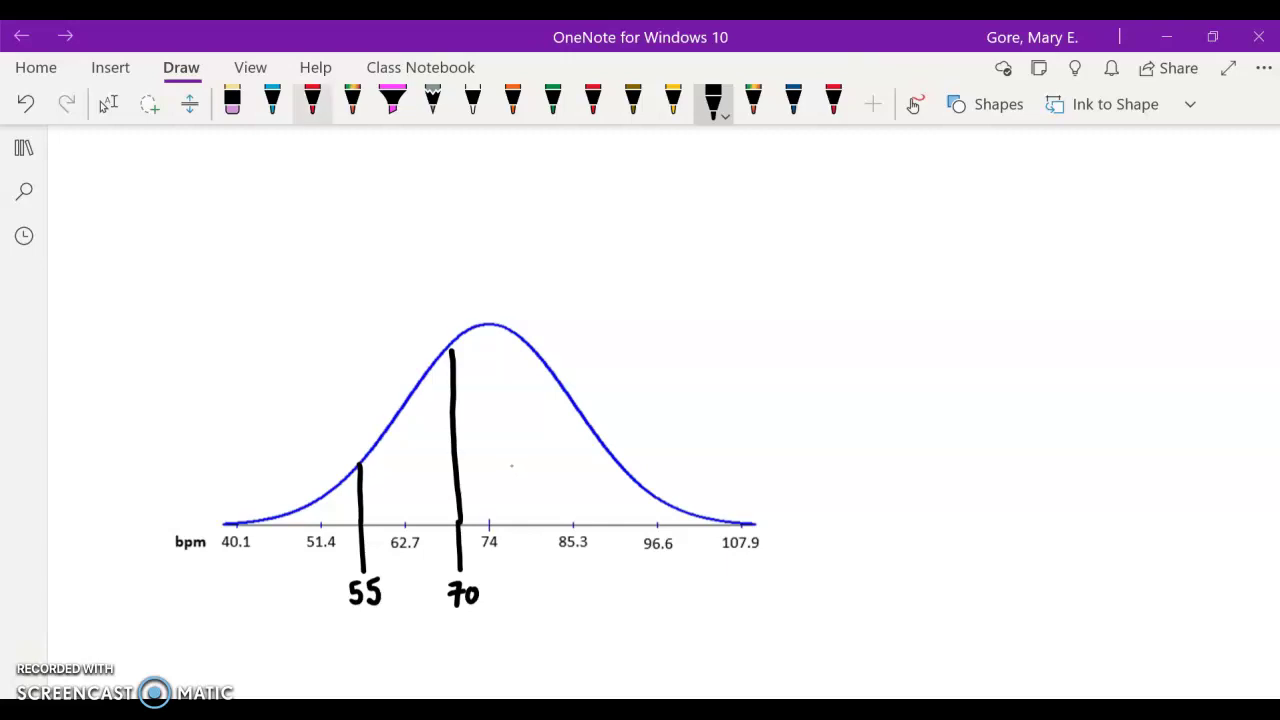
# Try rainbow shading between the 55 and 70 lines, then undo it.
pyautogui.click(352, 100)
pyautogui.moveTo(455, 518)
pyautogui.mouseDown()
pyautogui.moveTo(370, 516)
pyautogui.moveTo(409, 506)
pyautogui.moveTo(365, 504)
pyautogui.moveTo(436, 494)
pyautogui.moveTo(372, 483)
pyautogui.moveTo(441, 471)
pyautogui.moveTo(375, 461)
pyautogui.moveTo(443, 455)
pyautogui.moveTo(375, 451)
pyautogui.moveTo(438, 429)
pyautogui.moveTo(438, 372)
pyautogui.mouseUp()
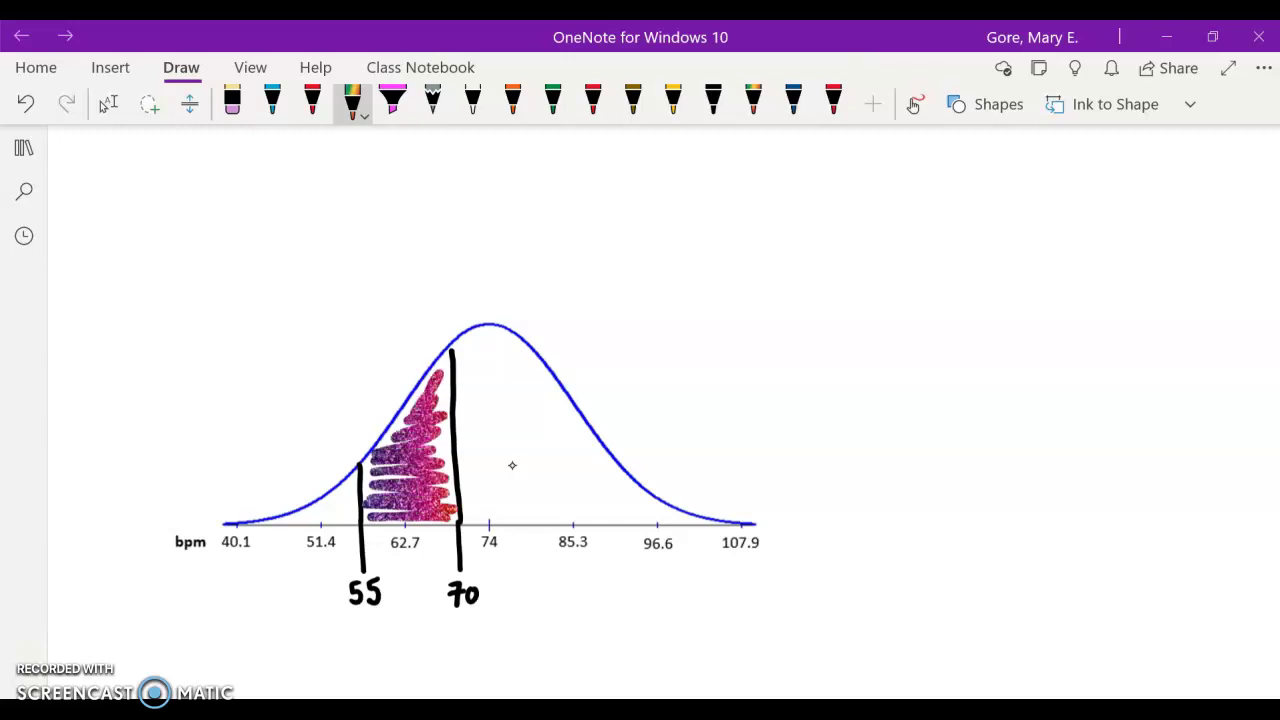
pyautogui.hotkey('ctrl', 'z')
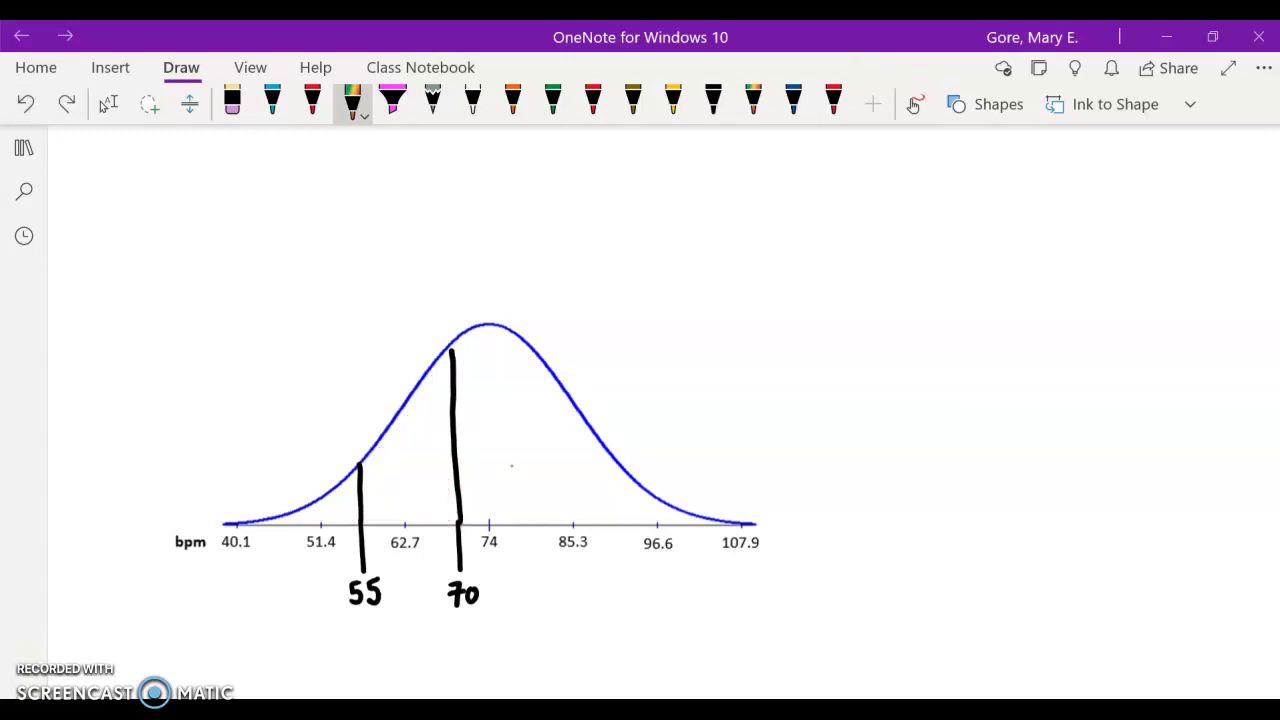
pyautogui.scroll(2, 511, 465)
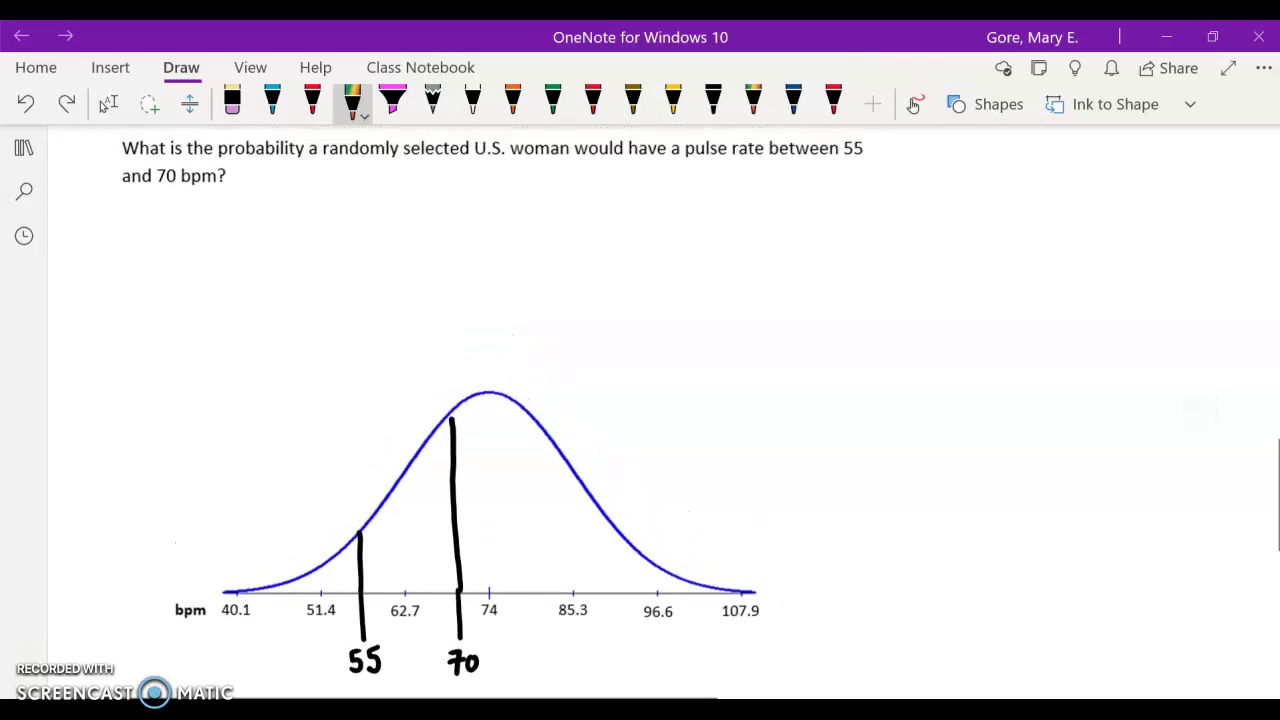
# Write a red 'Z =' below the pulse-rate question.
pyautogui.click(106, 104)
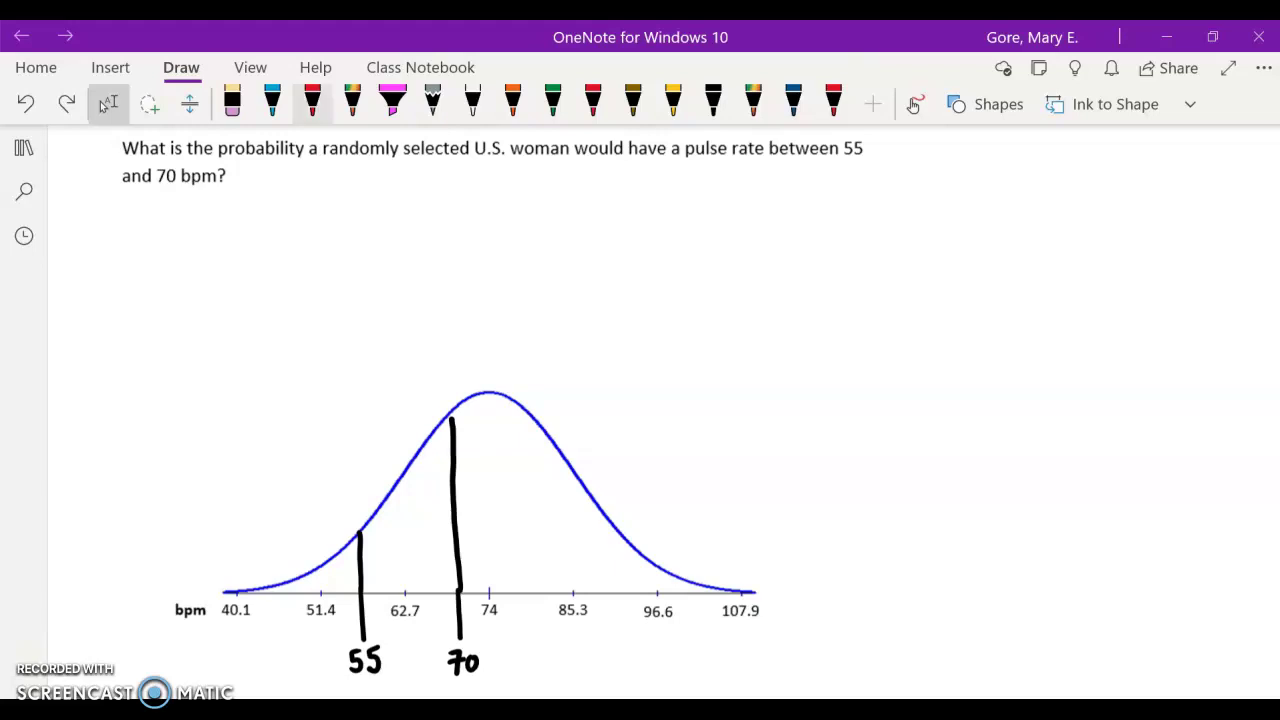
pyautogui.click(312, 100)
pyautogui.moveTo(152, 208)
pyautogui.mouseDown()
pyautogui.moveTo(176, 211)
pyautogui.moveTo(183, 242)
pyautogui.moveTo(185, 222)
pyautogui.moveTo(228, 215)
pyautogui.mouseUp()
pyautogui.moveTo(204, 225); pyautogui.dragTo(229, 224)
pyautogui.moveTo(274, 188)
pyautogui.mouseDown()
pyautogui.moveTo(258, 207)
pyautogui.moveTo(283, 207)
pyautogui.mouseUp()
pyautogui.click(25, 103)
pyautogui.click(25, 103)
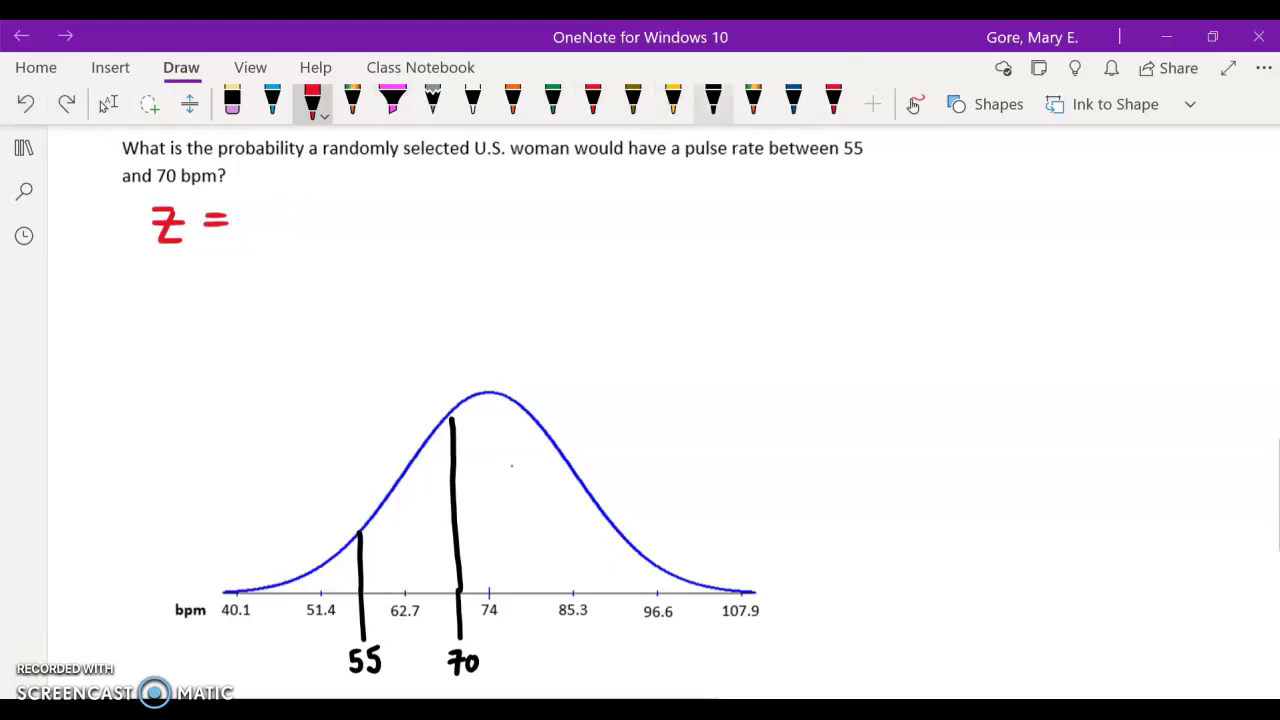
# Ink the fraction (55 − 74)/11.3 after Z =, numerator in black and rest in red.
pyautogui.click(712, 100)
pyautogui.moveTo(259, 193); pyautogui.dragTo(257, 211)
pyautogui.moveTo(259, 193)
pyautogui.mouseDown()
pyautogui.moveTo(288, 201)
pyautogui.moveTo(281, 211)
pyautogui.mouseUp()
pyautogui.moveTo(283, 193)
pyautogui.mouseDown()
pyautogui.moveTo(360, 190)
pyautogui.moveTo(350, 212)
pyautogui.moveTo(385, 215)
pyautogui.mouseUp()
pyautogui.click(312, 100)
pyautogui.moveTo(379, 189)
pyautogui.mouseDown()
pyautogui.moveTo(390, 204)
pyautogui.moveTo(259, 227)
pyautogui.moveTo(306, 254)
pyautogui.mouseUp()
pyautogui.moveTo(320, 234)
pyautogui.mouseDown()
pyautogui.moveTo(320, 255)
pyautogui.moveTo(362, 258)
pyautogui.mouseUp()
pyautogui.click(333, 251)
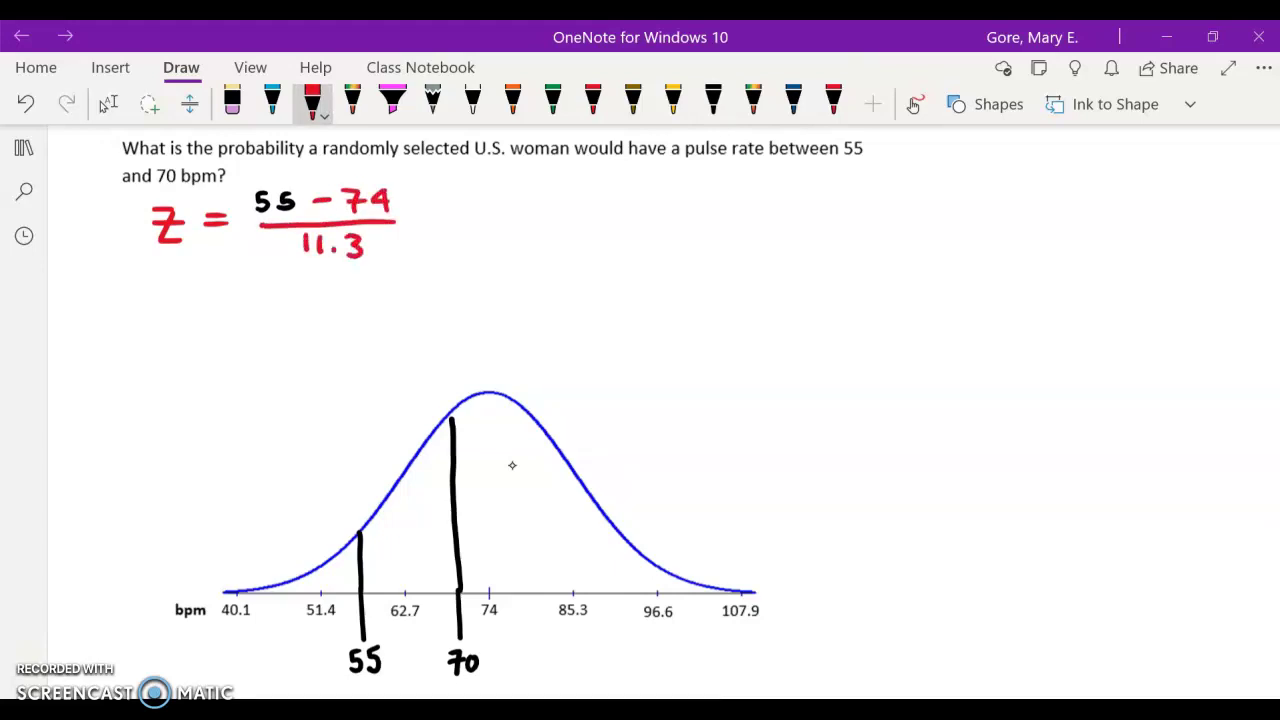
# Finish the equation with = −1.681 and an arrow to the rounded −1.68.
pyautogui.moveTo(424, 216); pyautogui.dragTo(442, 225)
pyautogui.moveTo(493, 216); pyautogui.dragTo(478, 218)
pyautogui.moveTo(511, 196)
pyautogui.mouseDown()
pyautogui.moveTo(566, 198)
pyautogui.moveTo(570, 220)
pyautogui.moveTo(572, 198)
pyautogui.moveTo(594, 228)
pyautogui.mouseUp()
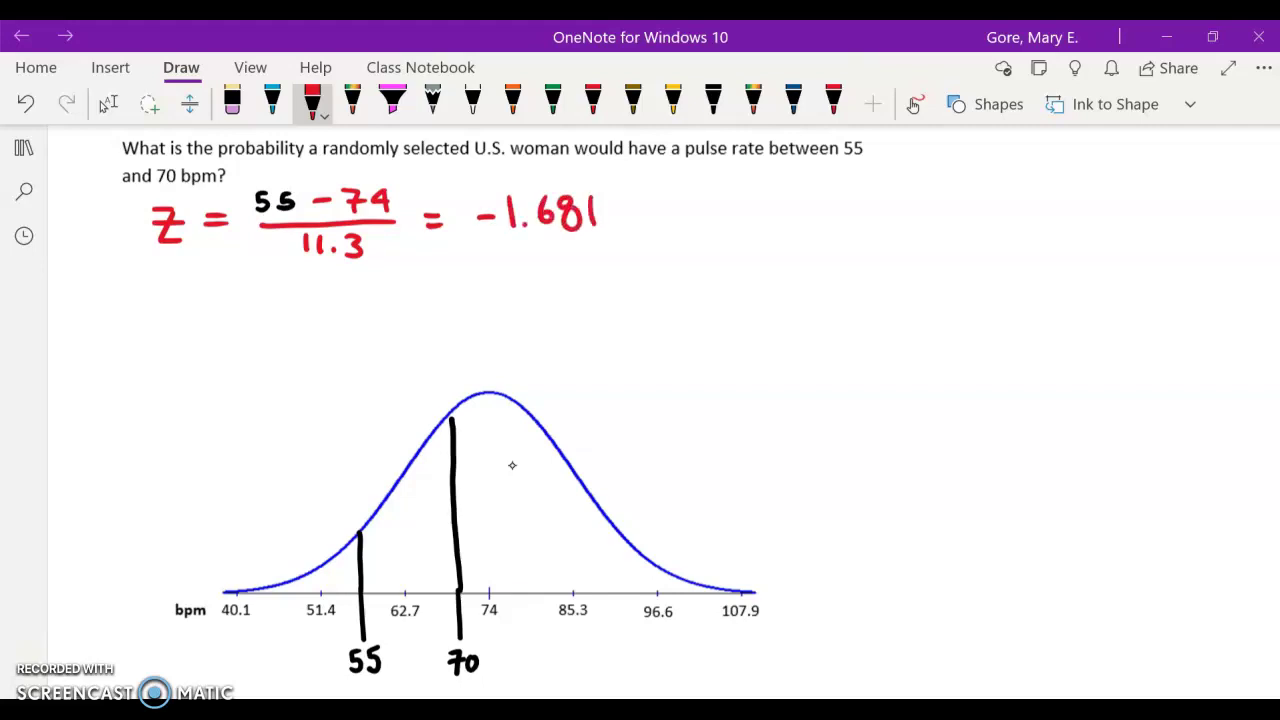
pyautogui.moveTo(617, 208); pyautogui.dragTo(680, 206)
pyautogui.moveTo(667, 198)
pyautogui.mouseDown()
pyautogui.moveTo(678, 204)
pyautogui.moveTo(667, 217)
pyautogui.moveTo(737, 205)
pyautogui.moveTo(763, 222)
pyautogui.moveTo(806, 204)
pyautogui.mouseUp()
pyautogui.click(780, 216)
pyautogui.moveTo(828, 190)
pyautogui.mouseDown()
pyautogui.moveTo(828, 214)
pyautogui.moveTo(840, 196)
pyautogui.mouseUp()
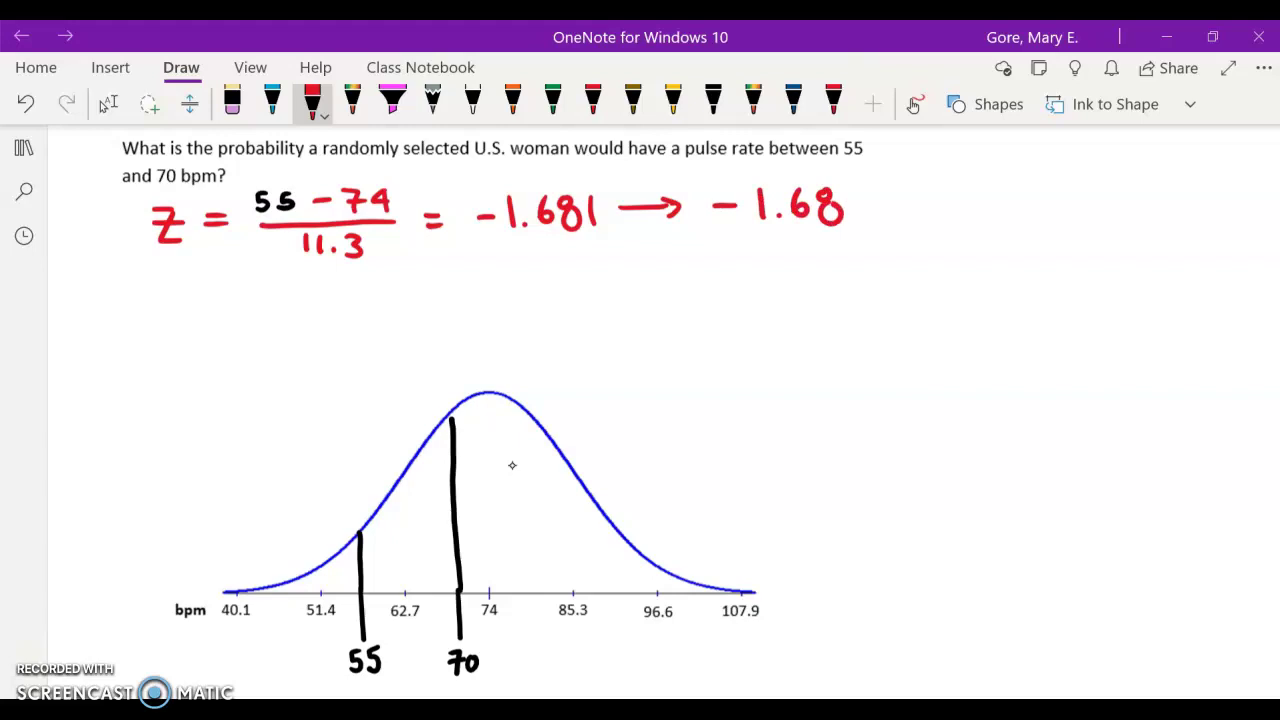
pyautogui.scroll(-1, 512, 465)
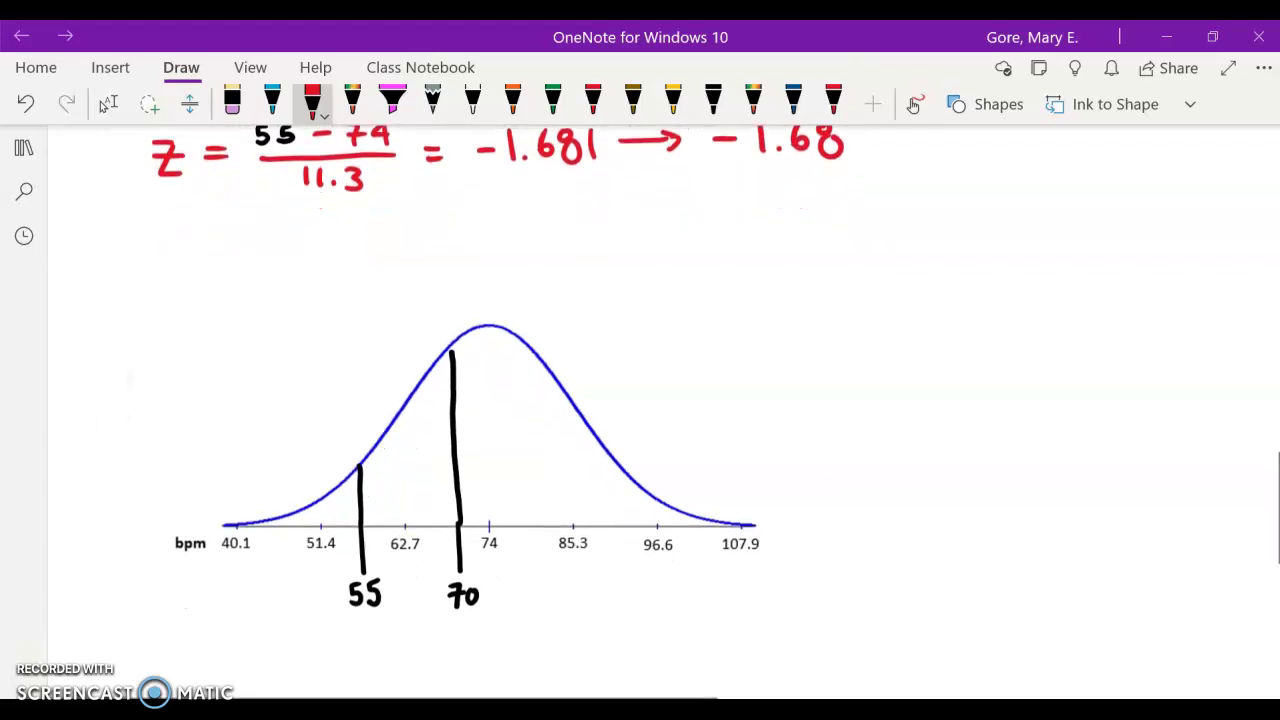
# Write −1.68 under the 55 label, with a z heading that row.
pyautogui.moveTo(310, 634); pyautogui.dragTo(330, 634)
pyautogui.moveTo(341, 622)
pyautogui.mouseDown()
pyautogui.moveTo(342, 644)
pyautogui.moveTo(386, 626)
pyautogui.moveTo(390, 644)
pyautogui.mouseUp()
pyautogui.click(350, 642)
pyautogui.moveTo(154, 628); pyautogui.dragTo(173, 640)
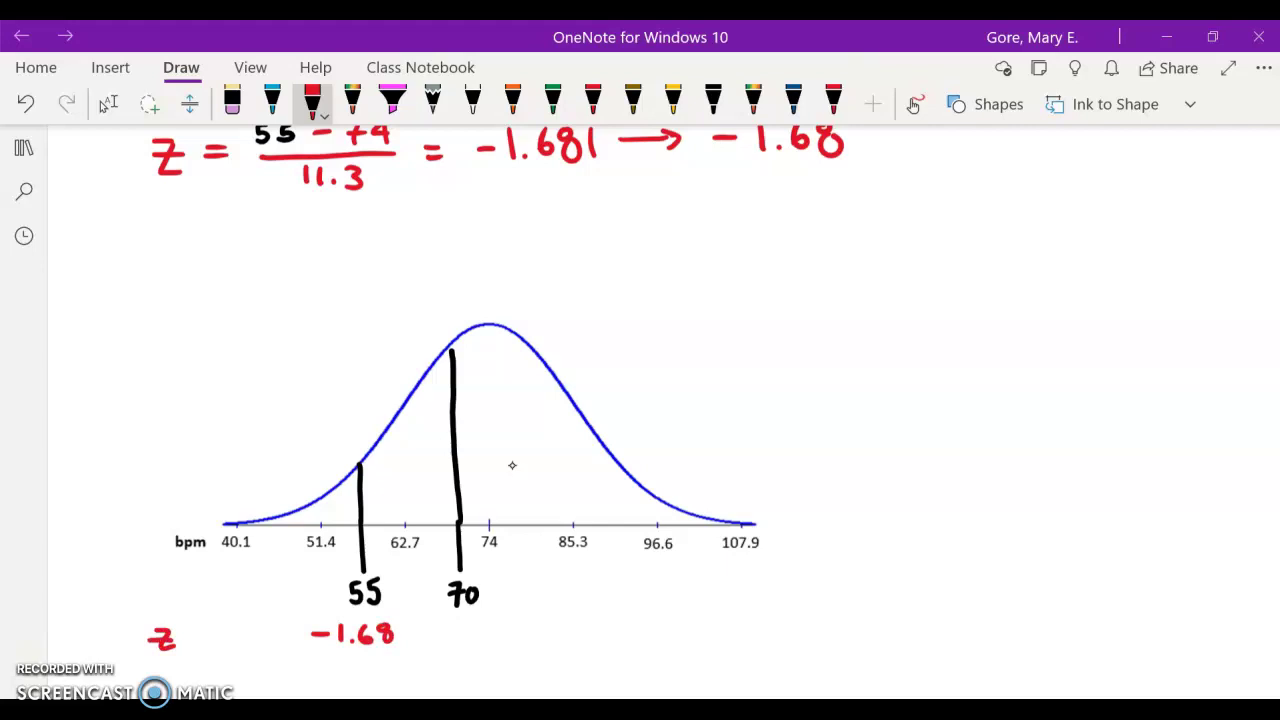
# Start the second equation, z = (70 −, below the first, settling on red ink.
pyautogui.moveTo(164, 226)
pyautogui.mouseDown()
pyautogui.moveTo(182, 230)
pyautogui.moveTo(190, 262)
pyautogui.moveTo(189, 238)
pyautogui.moveTo(262, 242)
pyautogui.moveTo(285, 222)
pyautogui.mouseUp()
pyautogui.press('Right')
pyautogui.press('Right')
pyautogui.press('Right')
pyautogui.press('Right')
pyautogui.press('Right')
pyautogui.press('Right')
pyautogui.press('Right')
pyautogui.press('Right')
pyautogui.press('Right')
pyautogui.press('Right')
pyautogui.press('Return')
pyautogui.press('Right')
pyautogui.press('Right')
pyautogui.press('Right')
pyautogui.press('Right')
pyautogui.press('Right')
pyautogui.press('Right')
pyautogui.press('Right')
pyautogui.press('Right')
pyautogui.press('Right')
pyautogui.press('Right')
pyautogui.press('Right')
pyautogui.press('Right')
pyautogui.press('Right')
pyautogui.press('Right')
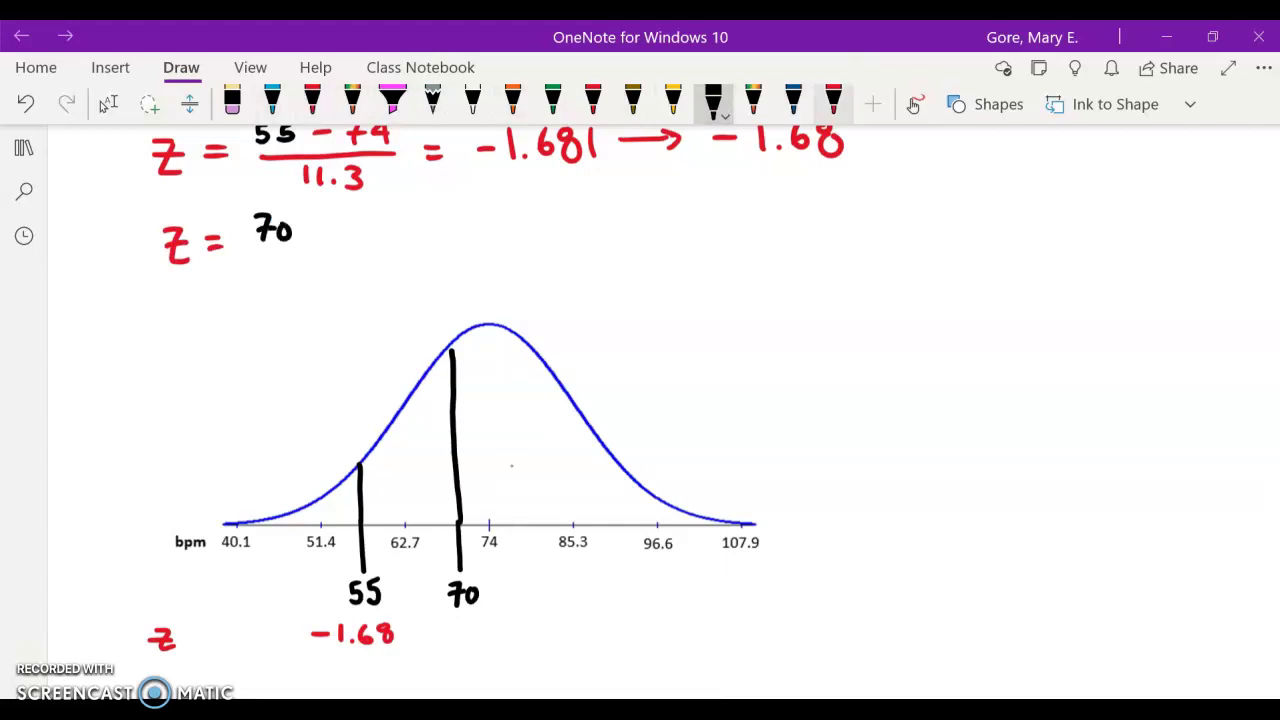
pyautogui.press('Return')
pyautogui.moveTo(320, 228)
pyautogui.mouseDown()
pyautogui.moveTo(334, 229)
pyautogui.moveTo(314, 230)
pyautogui.mouseUp()
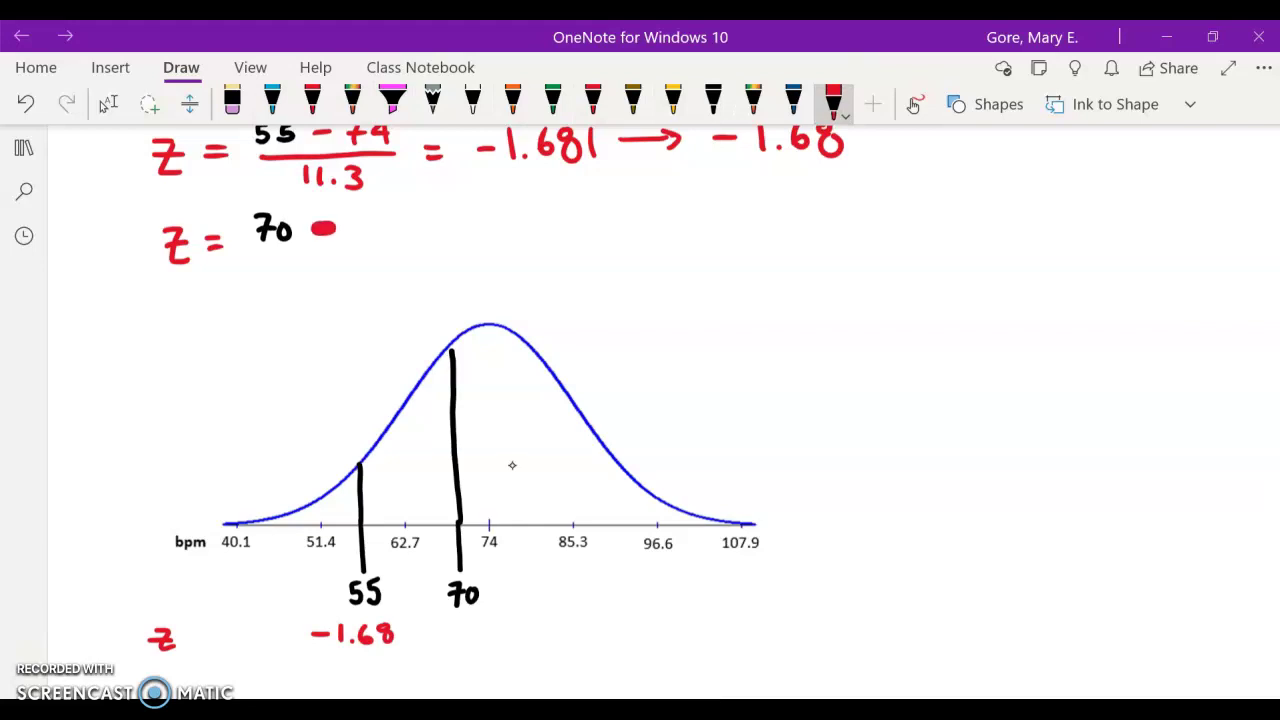
pyautogui.press('Right')
pyautogui.press('Right')
pyautogui.press('Right')
pyautogui.press('Right')
pyautogui.press('Right')
pyautogui.press('Right')
pyautogui.press('Right')
pyautogui.press('Right')
pyautogui.press('Right')
pyautogui.press('Right')
pyautogui.press('Right')
pyautogui.press('Right')
pyautogui.press('Right')
pyautogui.press('Right')
pyautogui.press('Right')
pyautogui.press('Right')
pyautogui.press('Return')
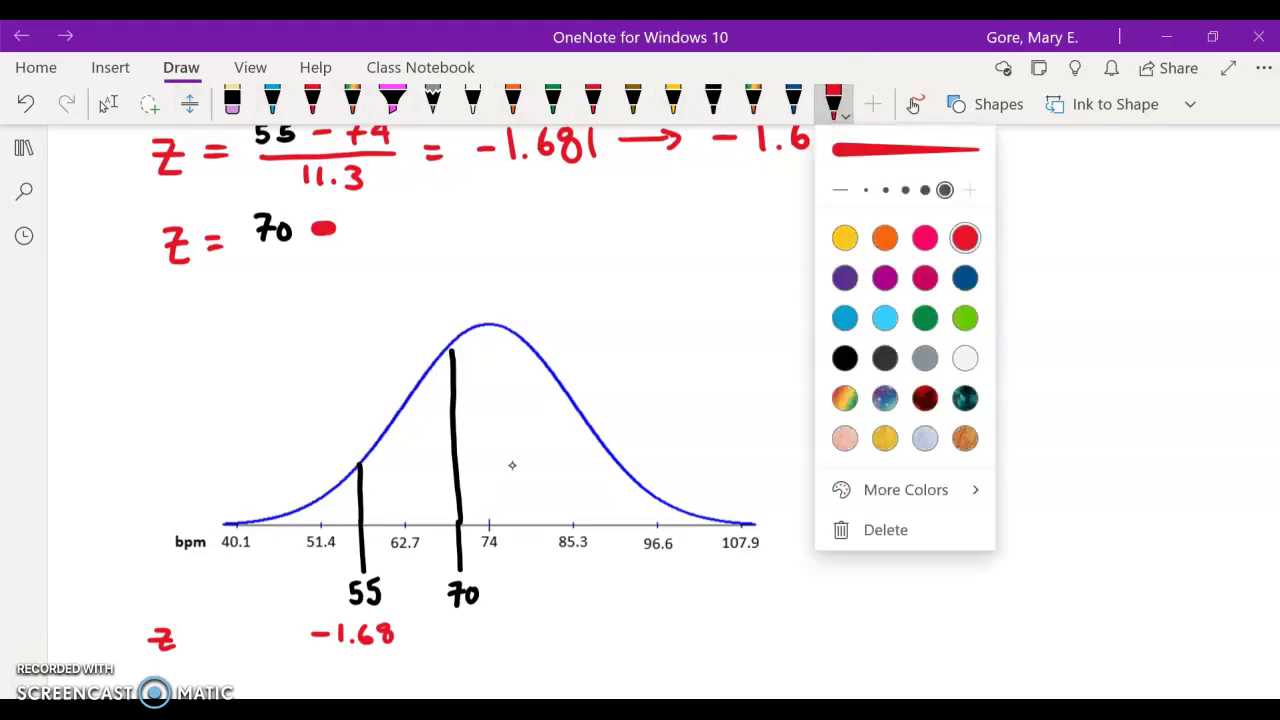
pyautogui.press('Escape')
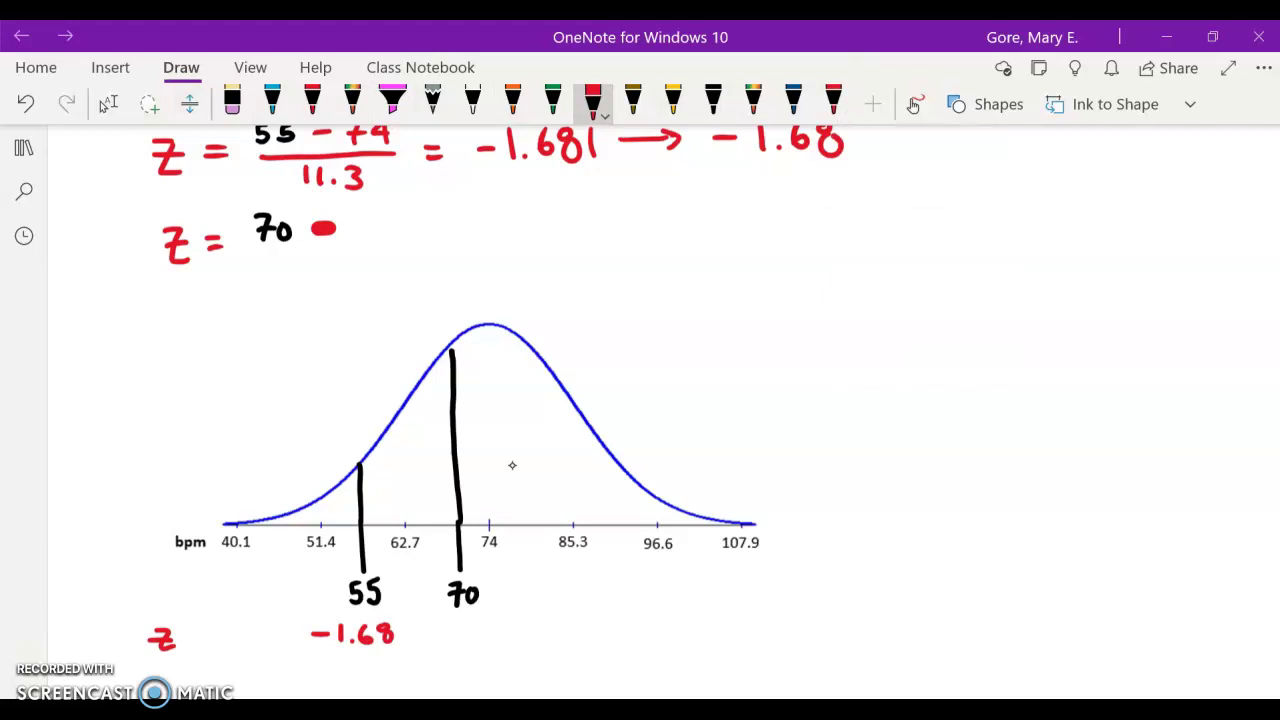
# Complete it with 74 over the 11.3 denominator and the result −0.353.
pyautogui.moveTo(350, 214)
pyautogui.mouseDown()
pyautogui.moveTo(364, 214)
pyautogui.moveTo(358, 240)
pyautogui.moveTo(394, 230)
pyautogui.moveTo(336, 253)
pyautogui.moveTo(266, 255)
pyautogui.moveTo(298, 283)
pyautogui.moveTo(348, 268)
pyautogui.moveTo(340, 285)
pyautogui.mouseUp()
pyautogui.click(327, 282)
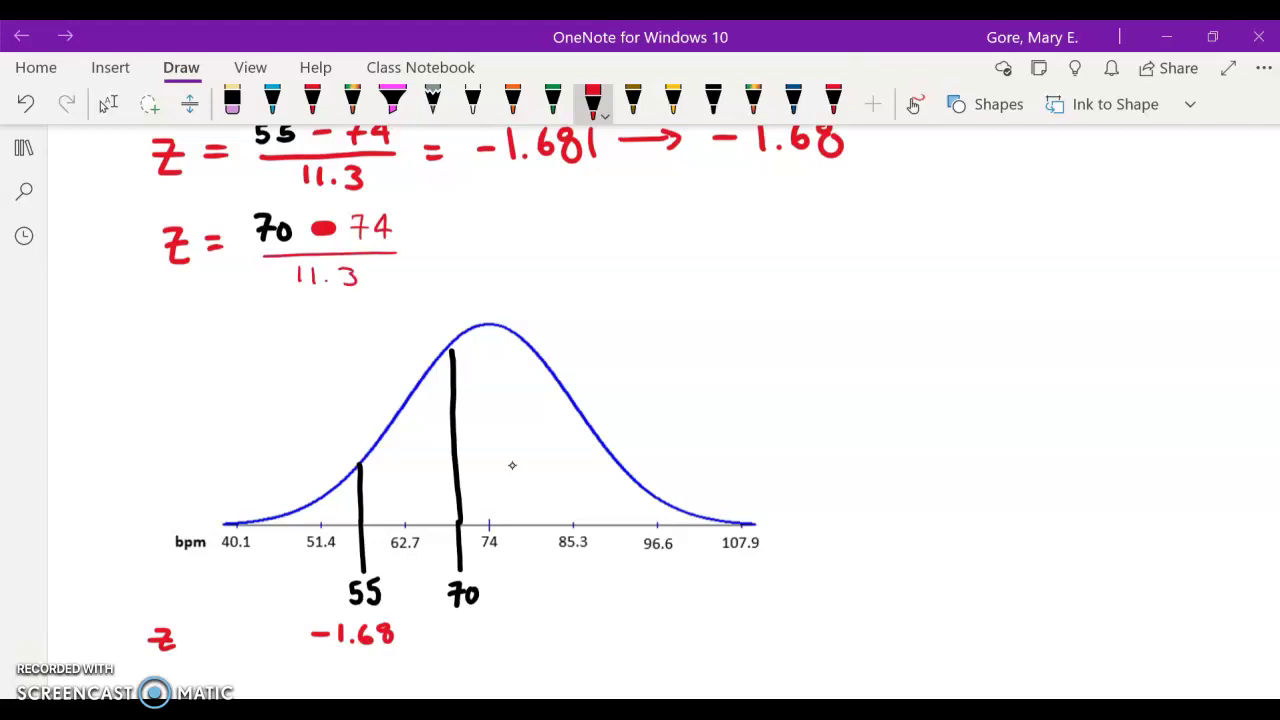
pyautogui.moveTo(446, 248); pyautogui.dragTo(433, 257)
pyautogui.moveTo(477, 253)
pyautogui.mouseDown()
pyautogui.moveTo(516, 262)
pyautogui.moveTo(524, 244)
pyautogui.moveTo(560, 254)
pyautogui.moveTo(553, 265)
pyautogui.mouseUp()
pyautogui.click(537, 259)
pyautogui.moveTo(575, 242)
pyautogui.mouseDown()
pyautogui.moveTo(574, 265)
pyautogui.moveTo(766, 241)
pyautogui.moveTo(797, 262)
pyautogui.moveTo(822, 248)
pyautogui.moveTo(825, 262)
pyautogui.mouseUp()
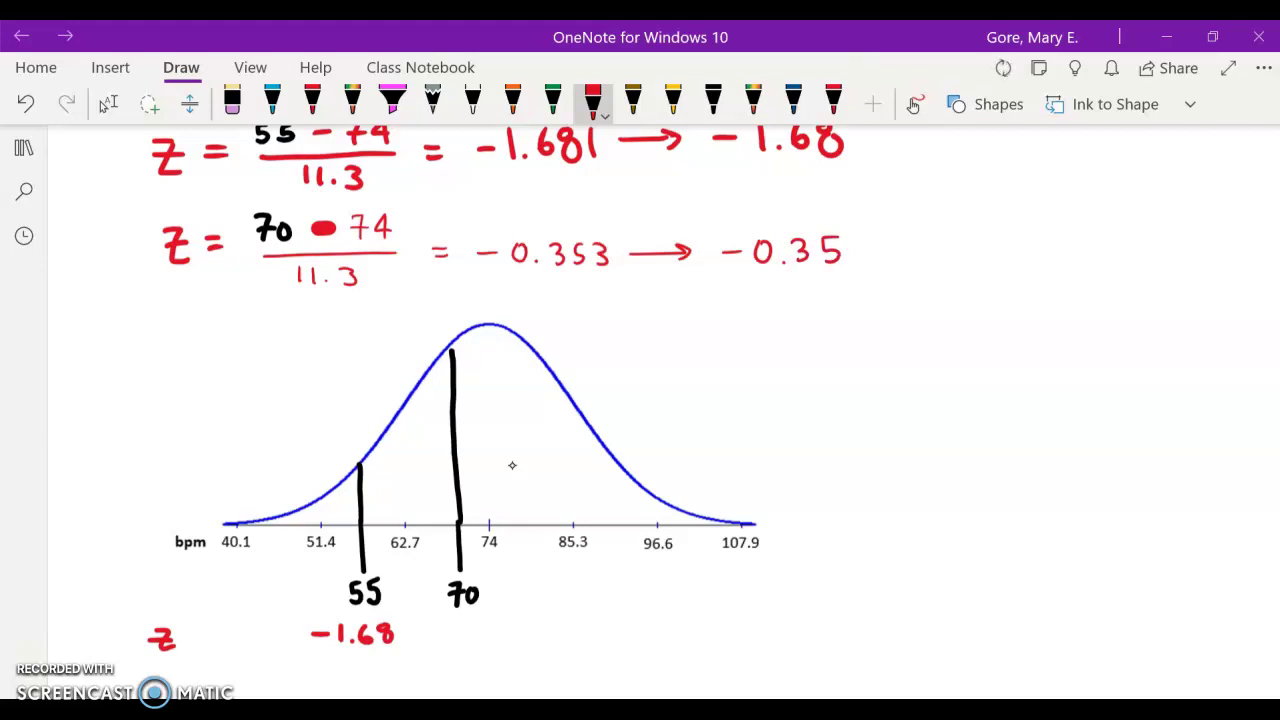
pyautogui.click(593, 100)
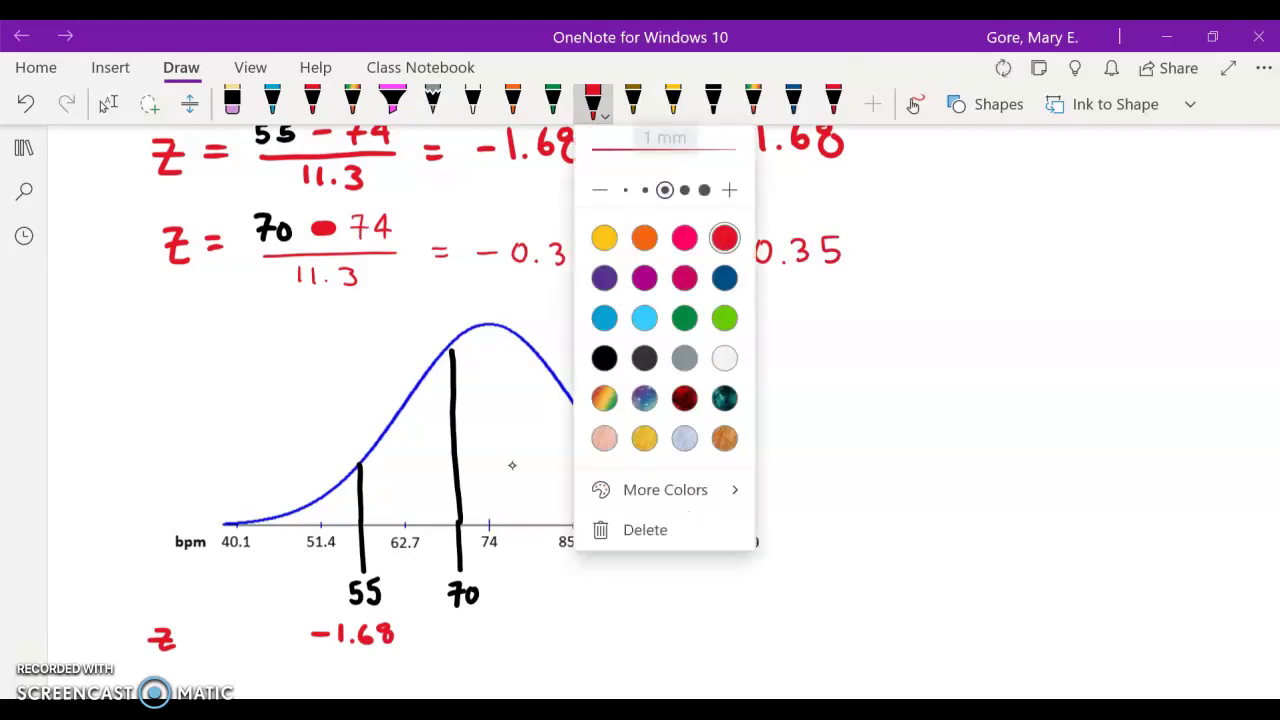
# Write −0.35 under the 70 mark, add an arrow after the bottom z, and switch to Word.
pyautogui.click(512, 465)
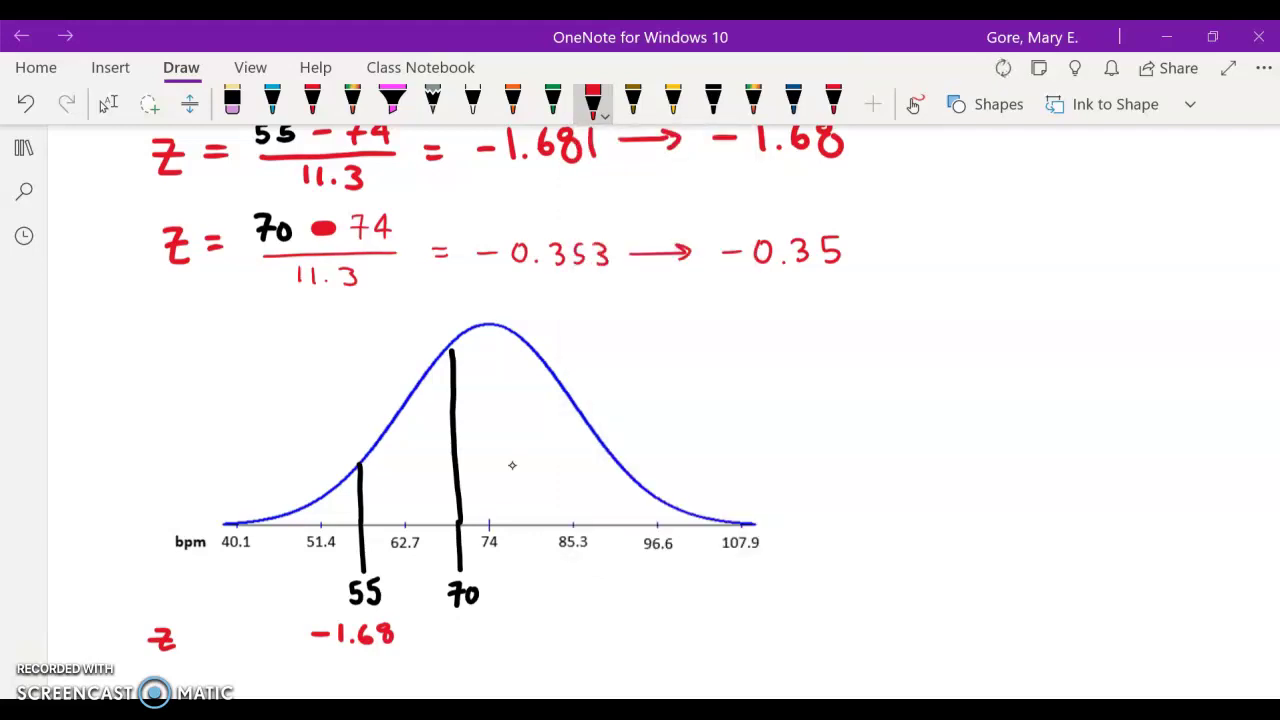
pyautogui.moveTo(431, 634)
pyautogui.mouseDown()
pyautogui.moveTo(506, 638)
pyautogui.moveTo(498, 645)
pyautogui.mouseUp()
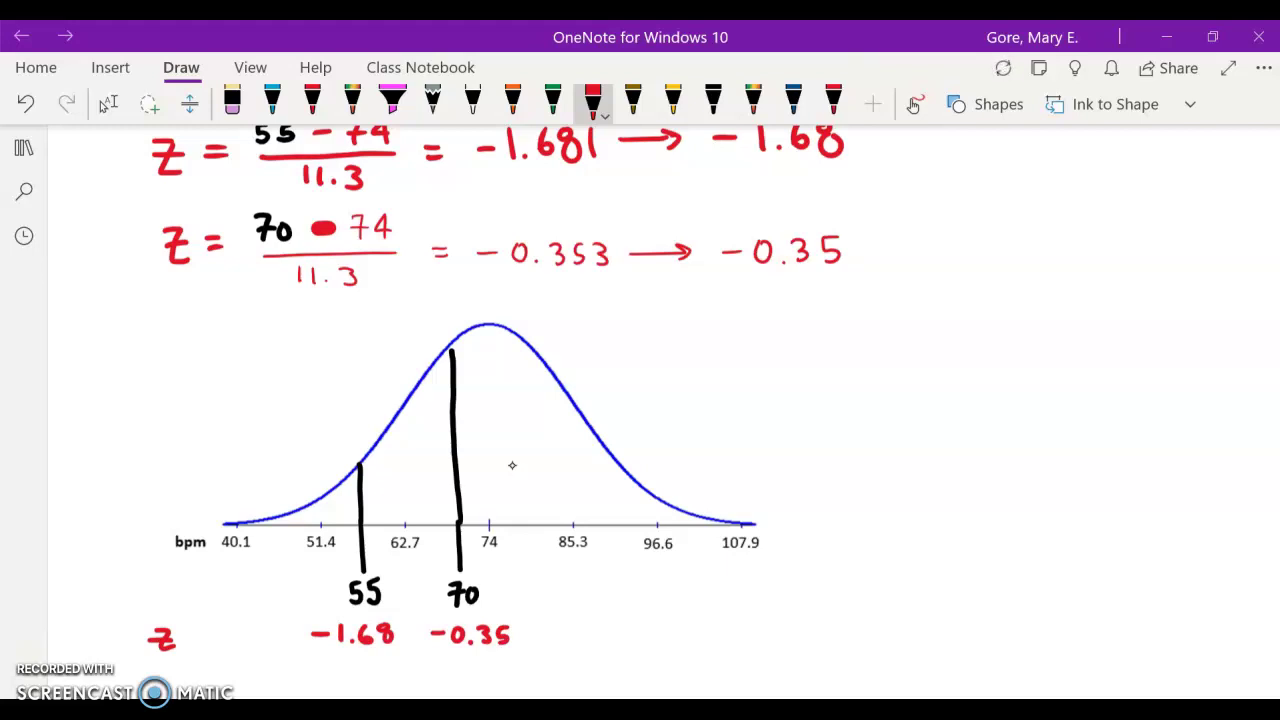
pyautogui.moveTo(200, 636)
pyautogui.mouseDown()
pyautogui.moveTo(270, 636)
pyautogui.moveTo(257, 646)
pyautogui.mouseUp()
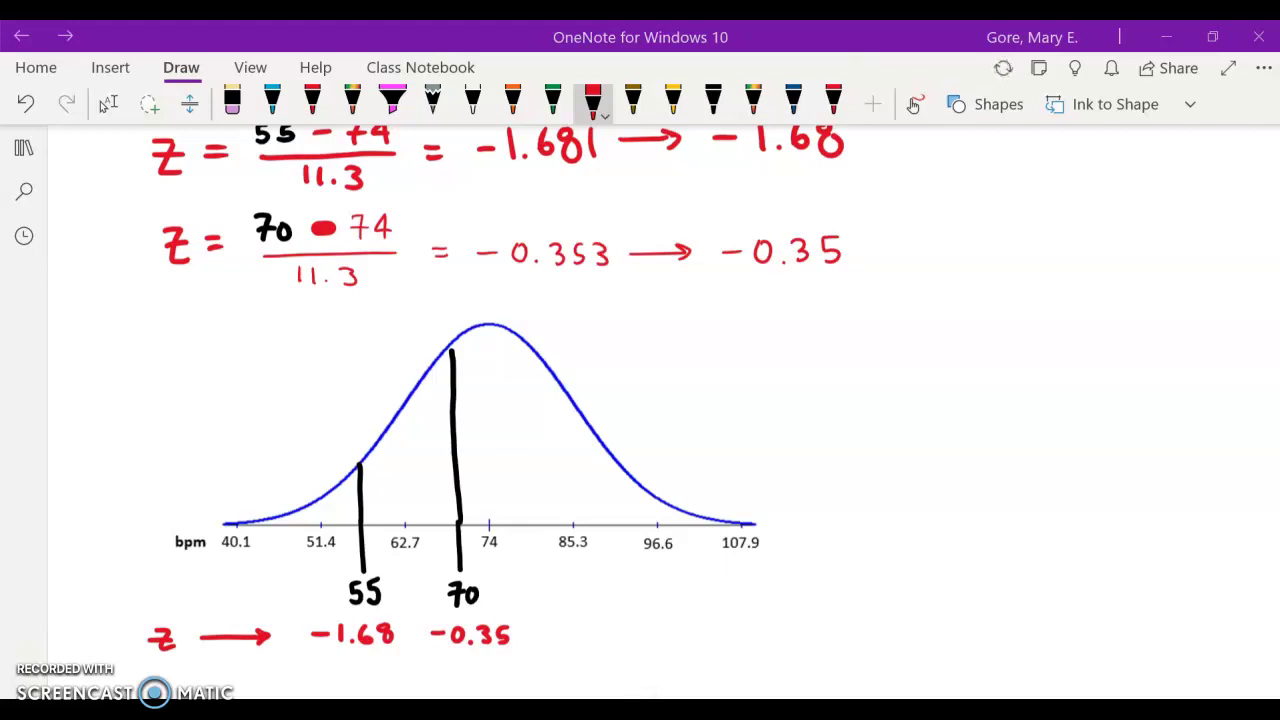
pyautogui.hotkey('alt', 'Tab')
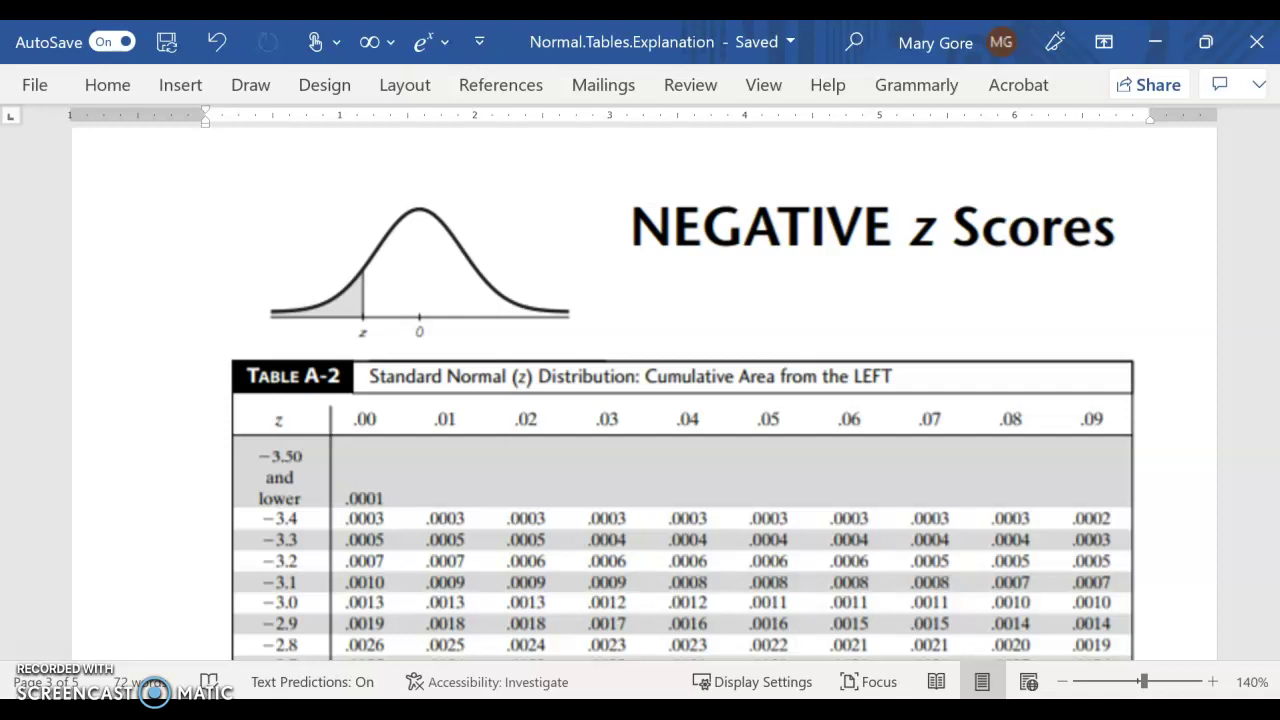
# Remove the stray green 7 and write a red Z = −1.68 under the NEGATIVE z Scores heading.
pyautogui.moveTo(678, 270)
pyautogui.mouseDown()
pyautogui.moveTo(703, 271)
pyautogui.moveTo(690, 315)
pyautogui.mouseUp()
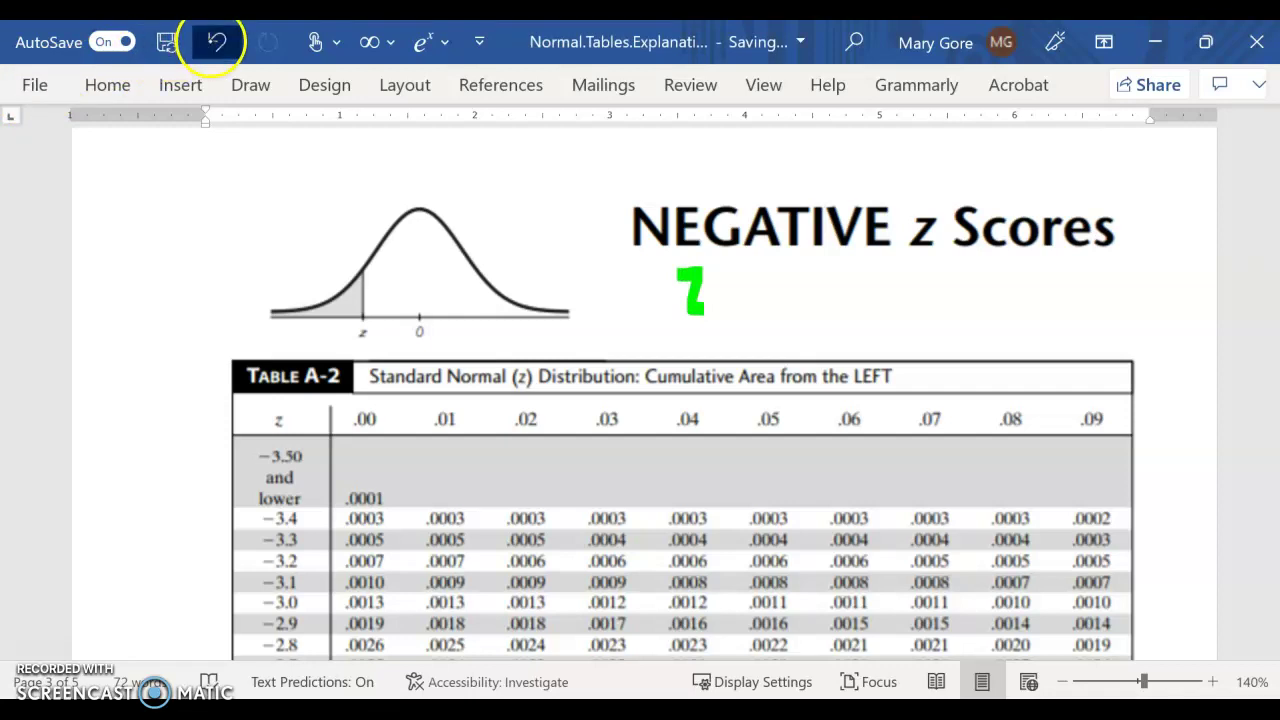
pyautogui.click(216, 41)
pyautogui.click(250, 84)
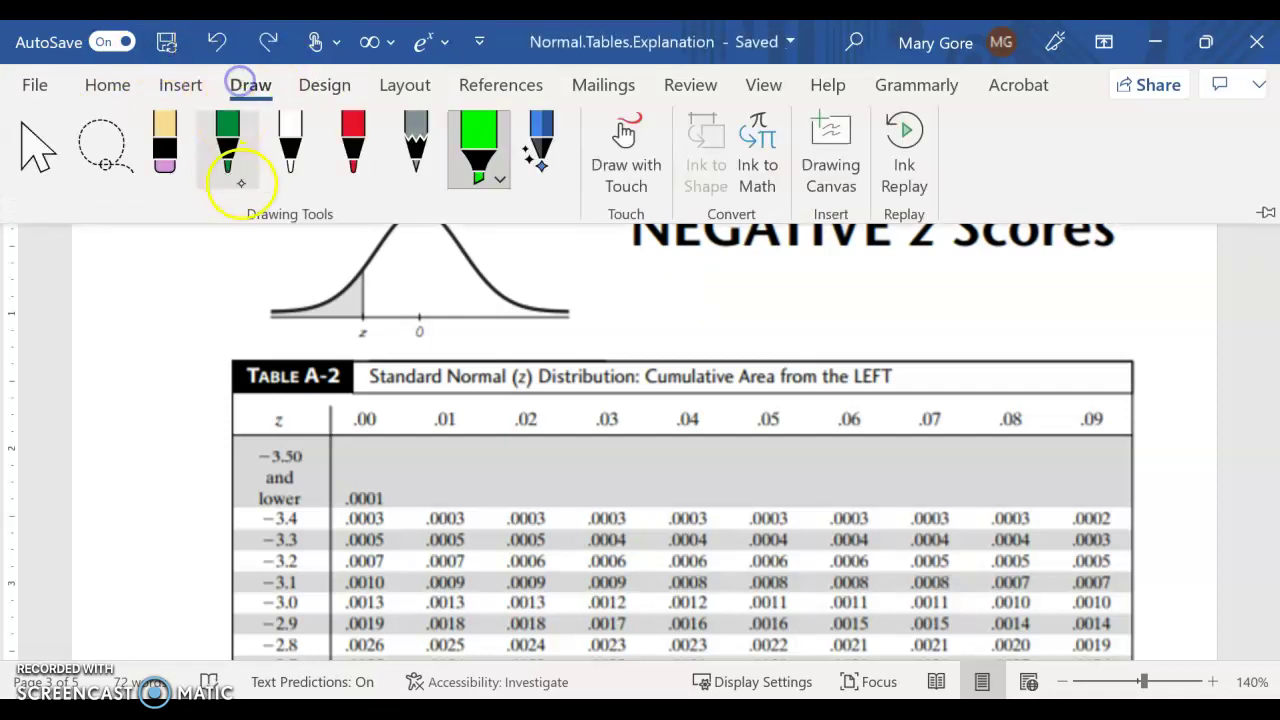
pyautogui.click(340, 140)
pyautogui.moveTo(668, 270)
pyautogui.mouseDown()
pyautogui.moveTo(684, 310)
pyautogui.moveTo(714, 312)
pyautogui.mouseUp()
pyautogui.moveTo(676, 290); pyautogui.dragTo(716, 284)
pyautogui.click(761, 285)
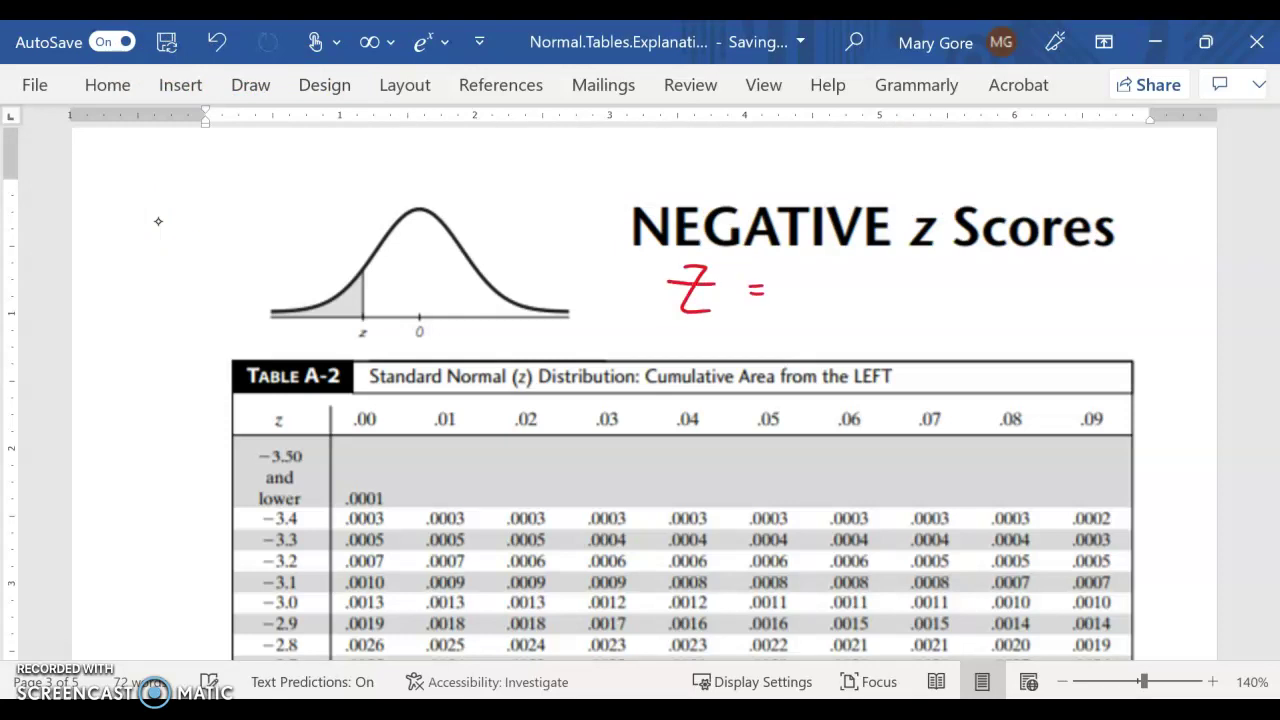
pyautogui.click(857, 305)
pyautogui.moveTo(843, 274)
pyautogui.mouseDown()
pyautogui.moveTo(848, 306)
pyautogui.moveTo(878, 274)
pyautogui.moveTo(878, 308)
pyautogui.moveTo(874, 296)
pyautogui.moveTo(914, 292)
pyautogui.mouseUp()
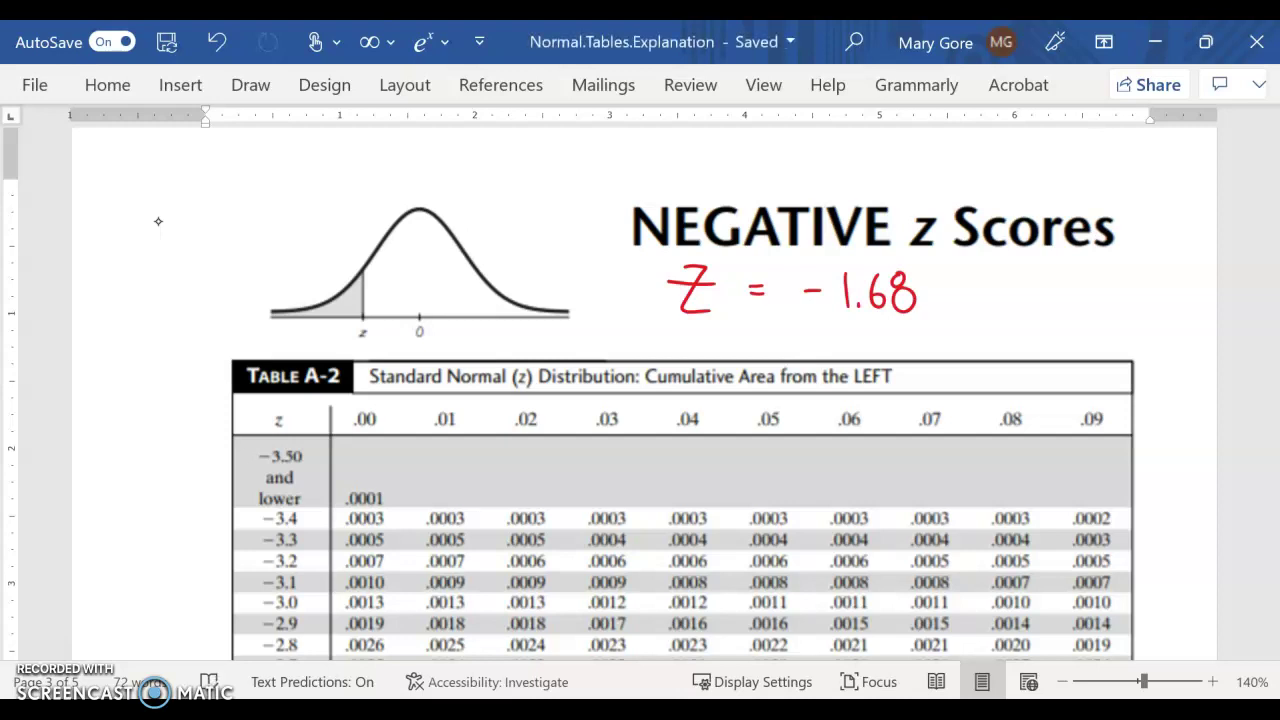
# In green, draw a divider between the 6 and 8 and label the last digit 'co'.
pyautogui.click(250, 84)
pyautogui.click(228, 135)
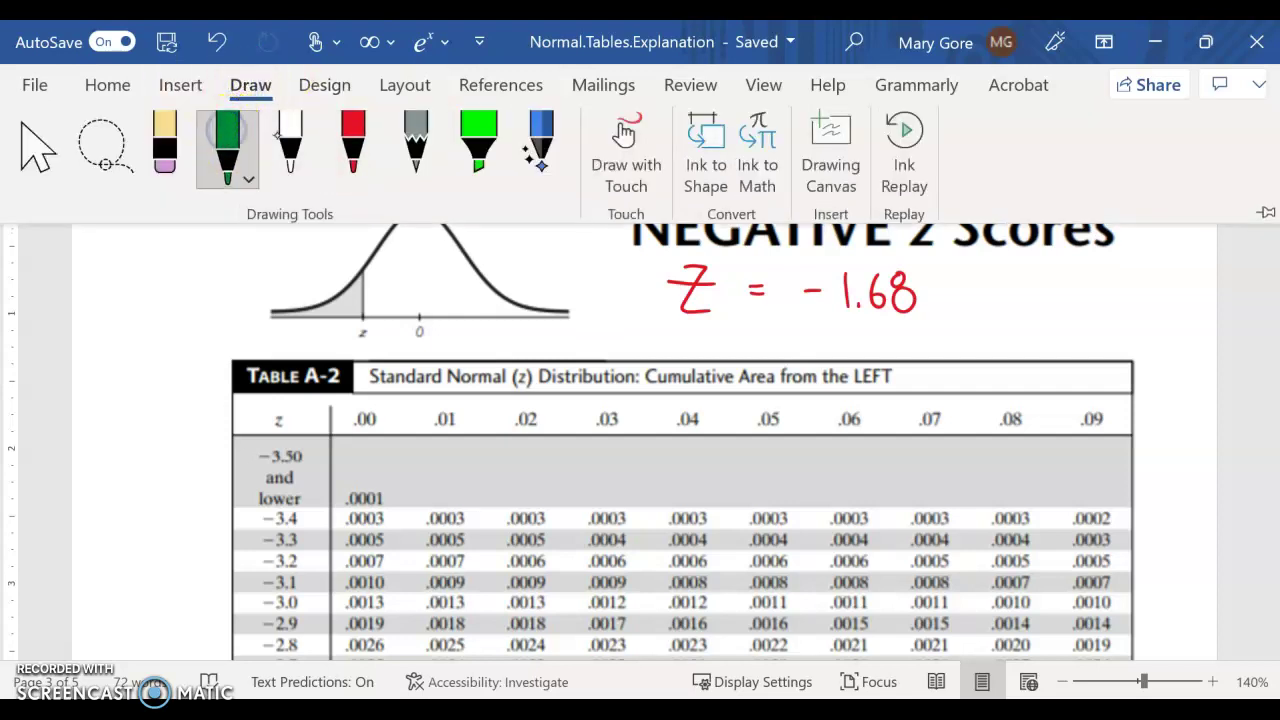
pyautogui.moveTo(885, 264); pyautogui.dragTo(886, 286)
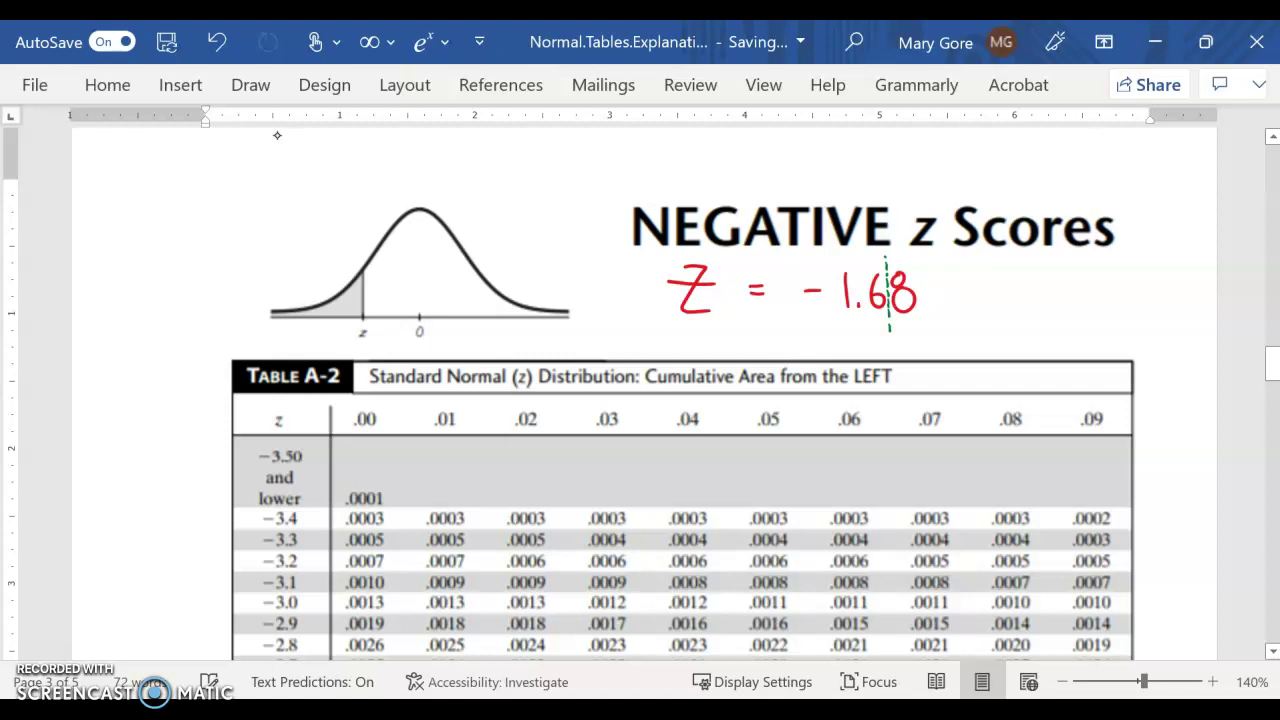
pyautogui.moveTo(907, 256); pyautogui.dragTo(914, 256)
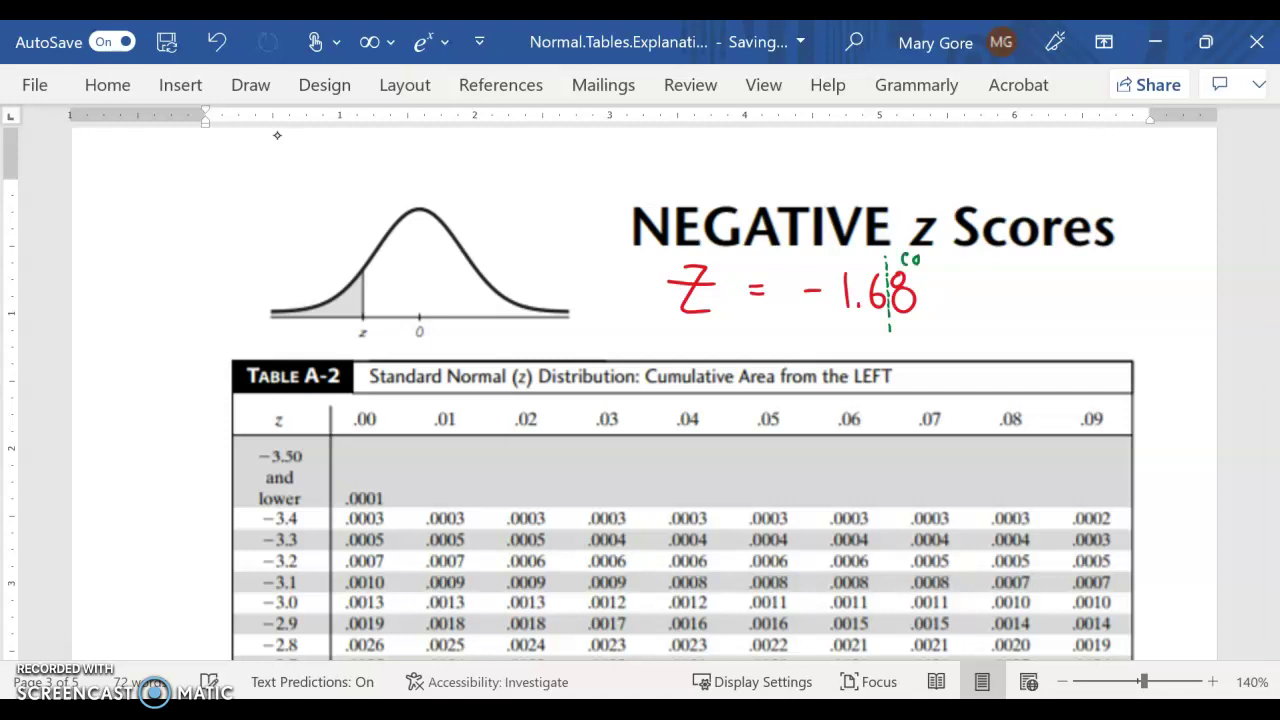